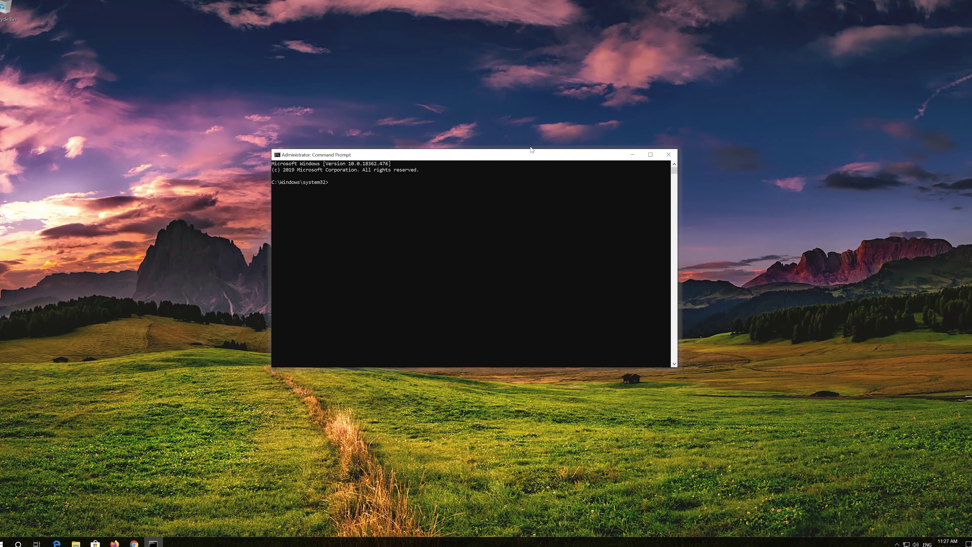
# Step: Reset the TCP/IP stack by running netsh int ip reset C:\resetlog.txt in the command prompt
pyautogui.moveTo(535, 159); pyautogui.dragTo(545, 146)
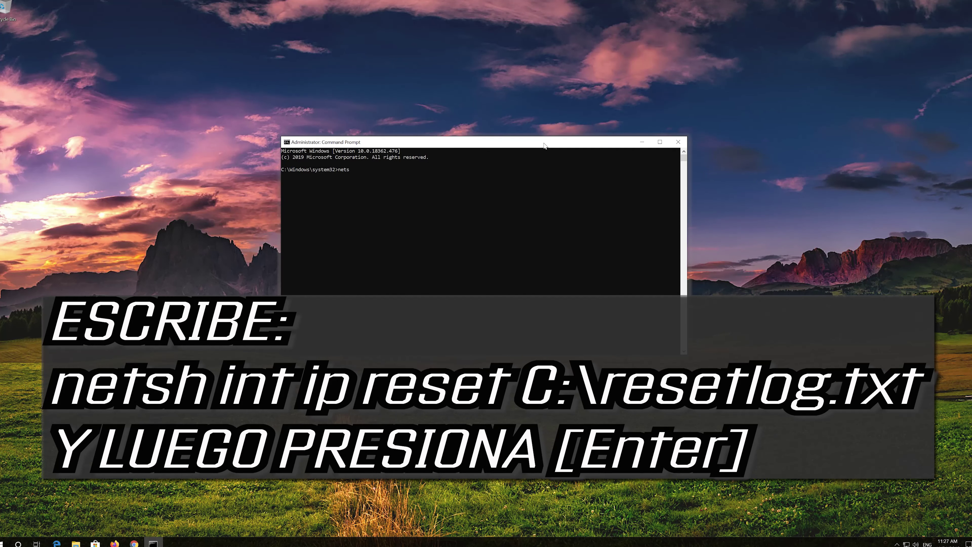
pyautogui.write('netsh int ip reset C:\\reset')
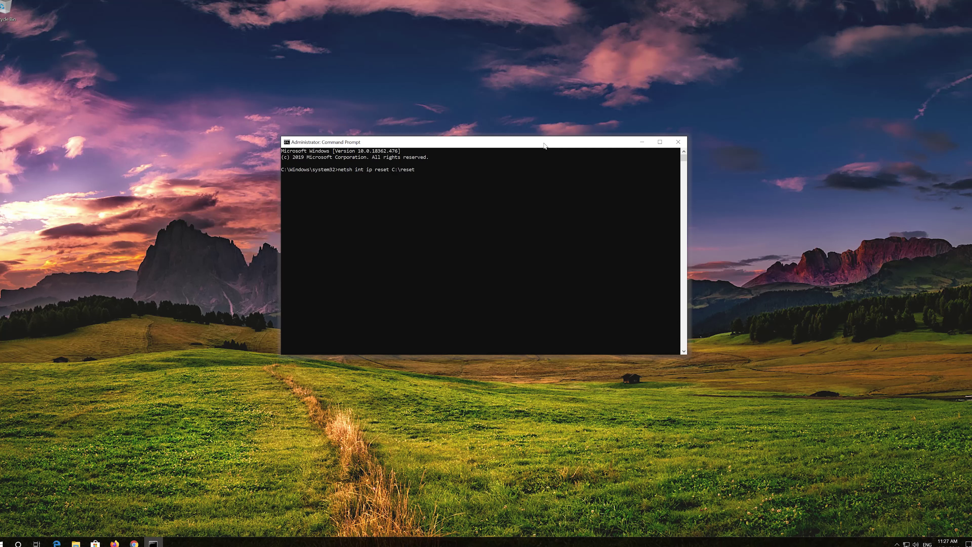
pyautogui.write('log.txt')
pyautogui.press('Return')
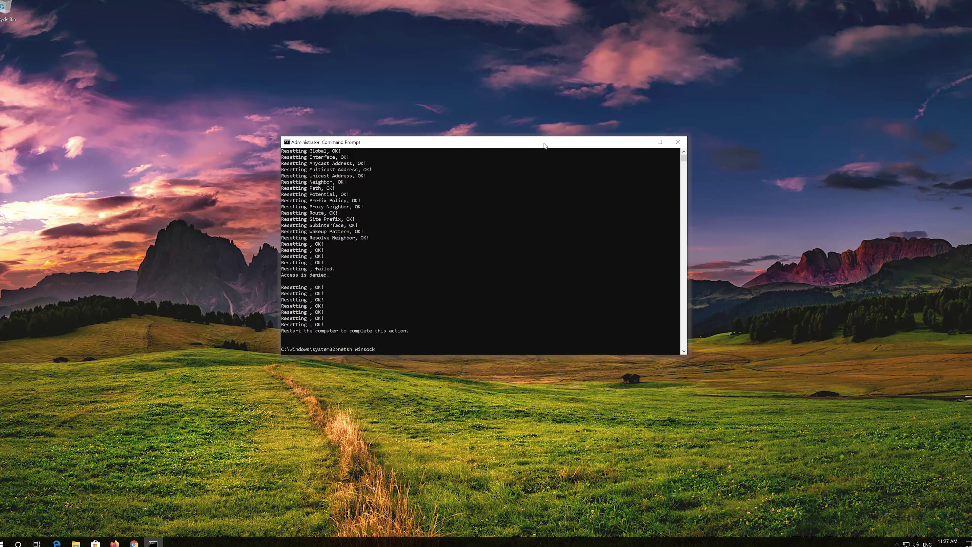
# Step: Run netsh winsock reset to reset the Winsock catalog, and flush the DNS cache with ipconfig /flushdns
pyautogui.write('reset')
pyautogui.press('Return')
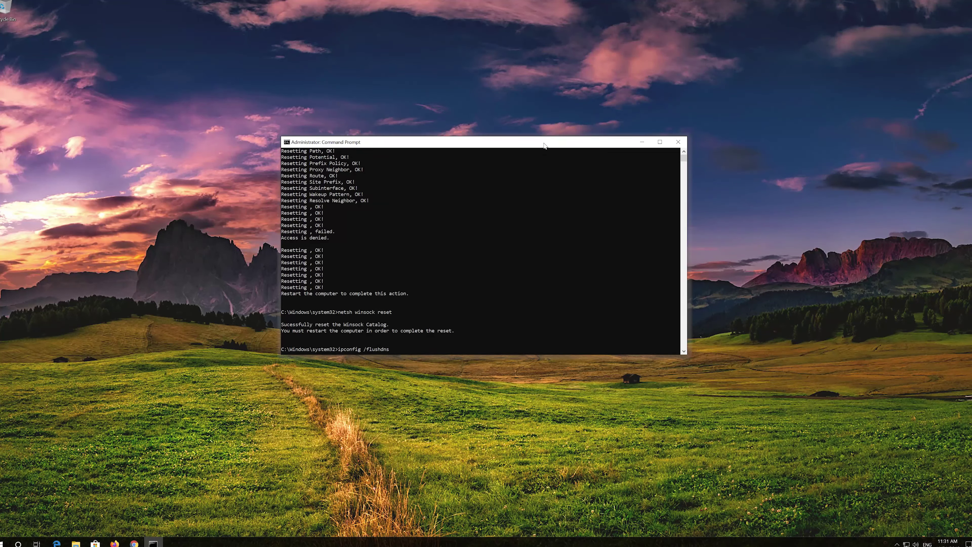
pyautogui.press('Return')
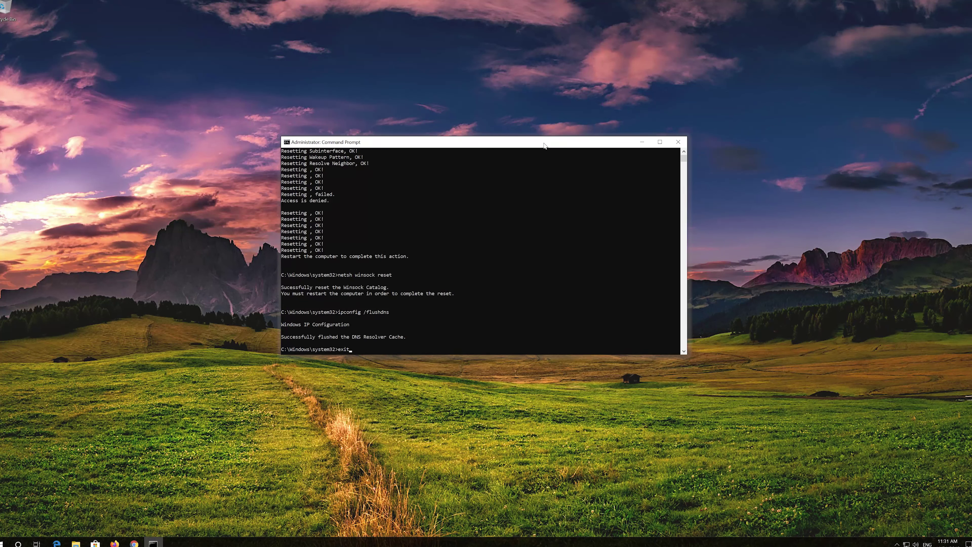
# Step: Close the command prompt with the exit command and restart the computer
pyautogui.press('Return')
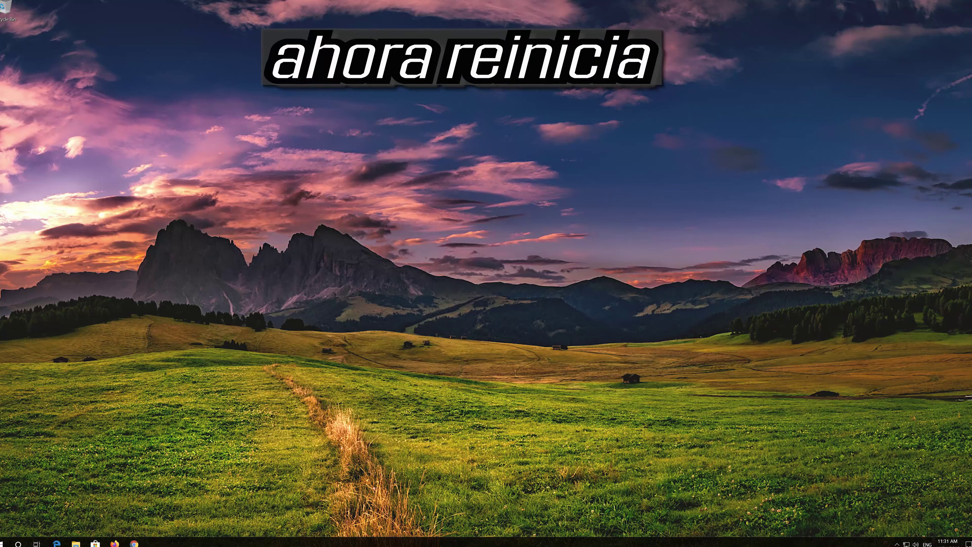
pyautogui.click(4, 542)
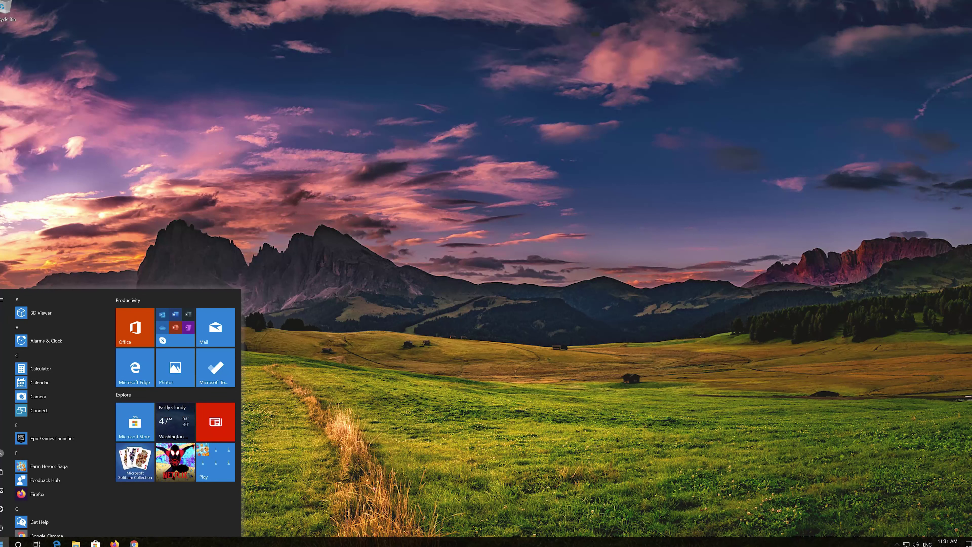
pyautogui.click(2, 528)
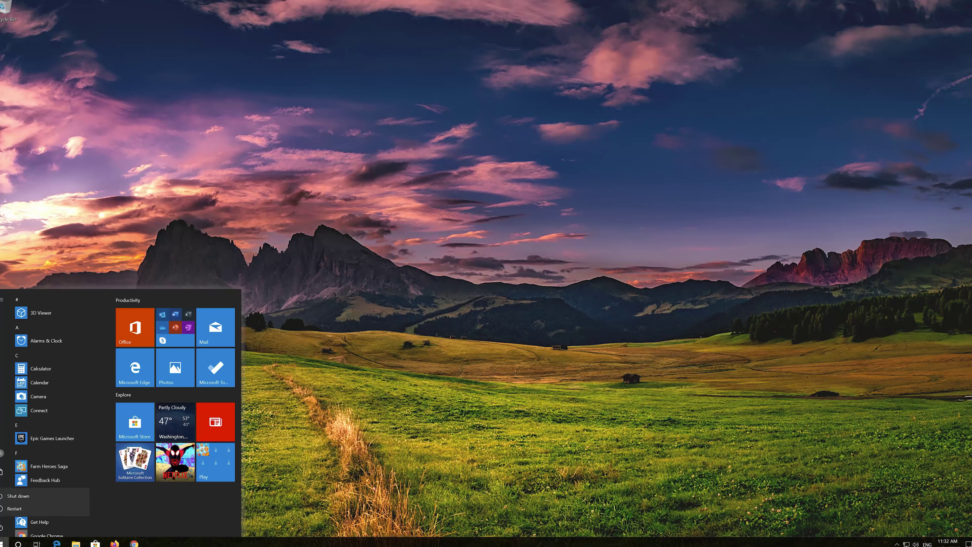
pyautogui.click(15, 507)
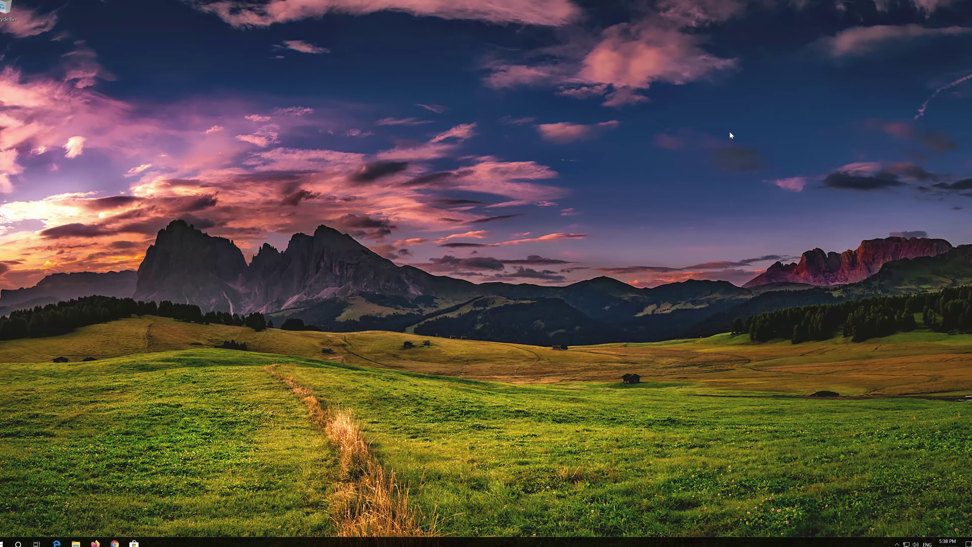
# Step: Search for Control Panel and open the adapter settings of its Network and Sharing Center
pyautogui.press('super')
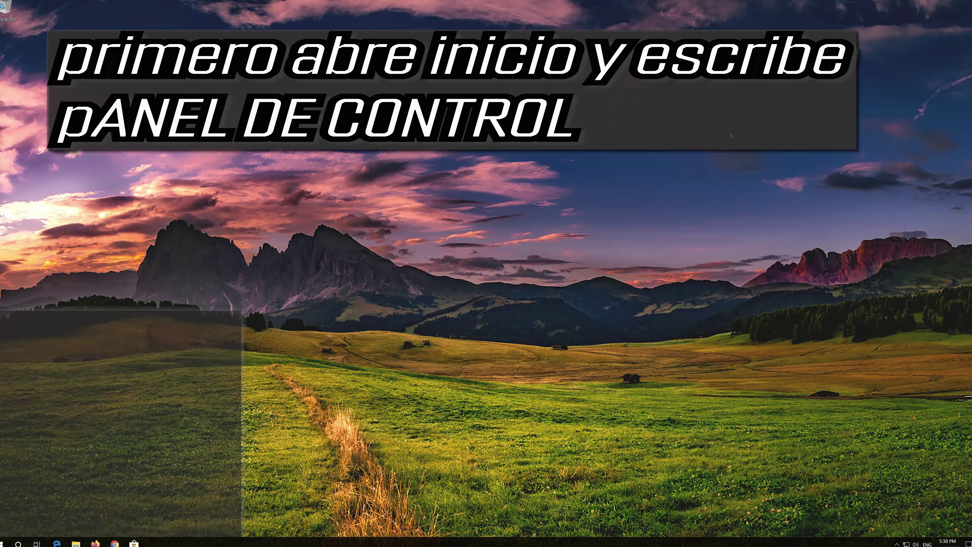
pyautogui.write('control pane')
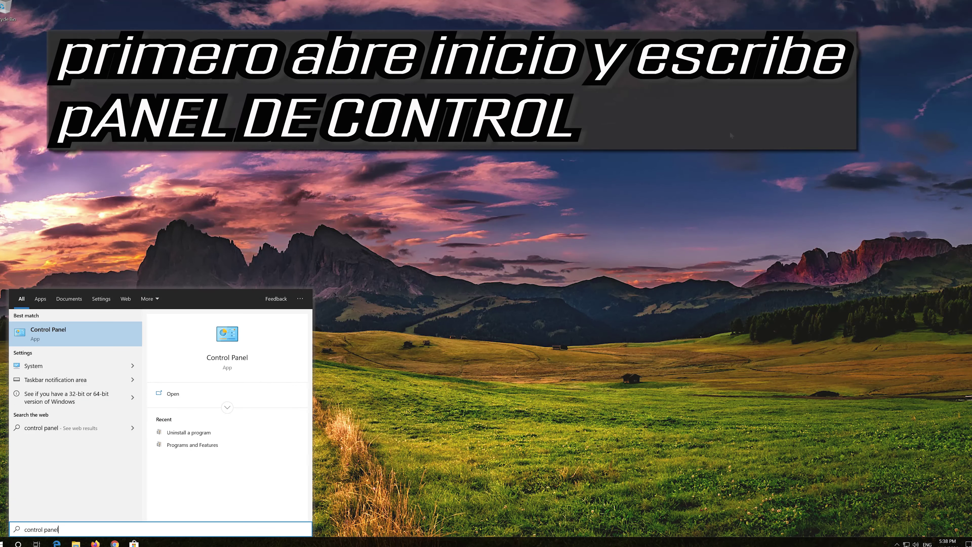
pyautogui.write('l')
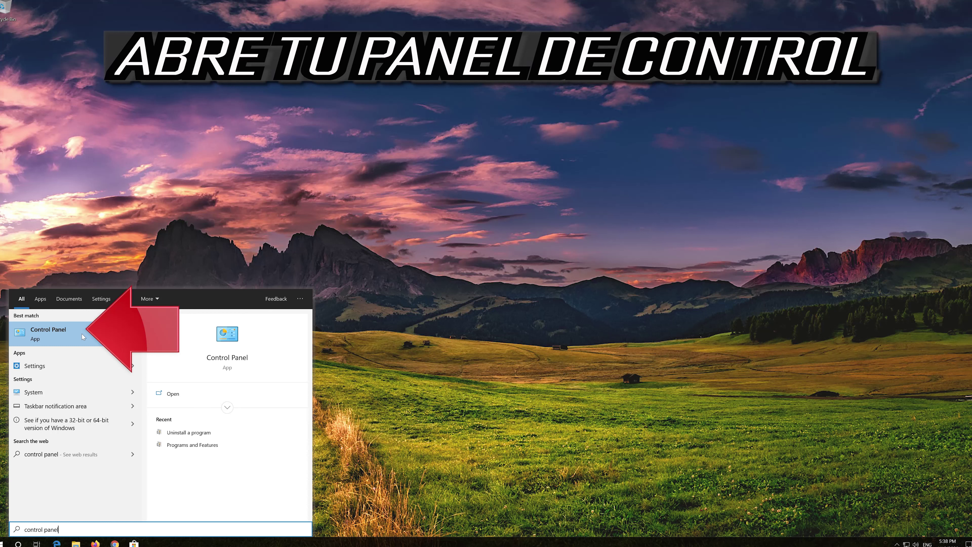
pyautogui.click(82, 335)
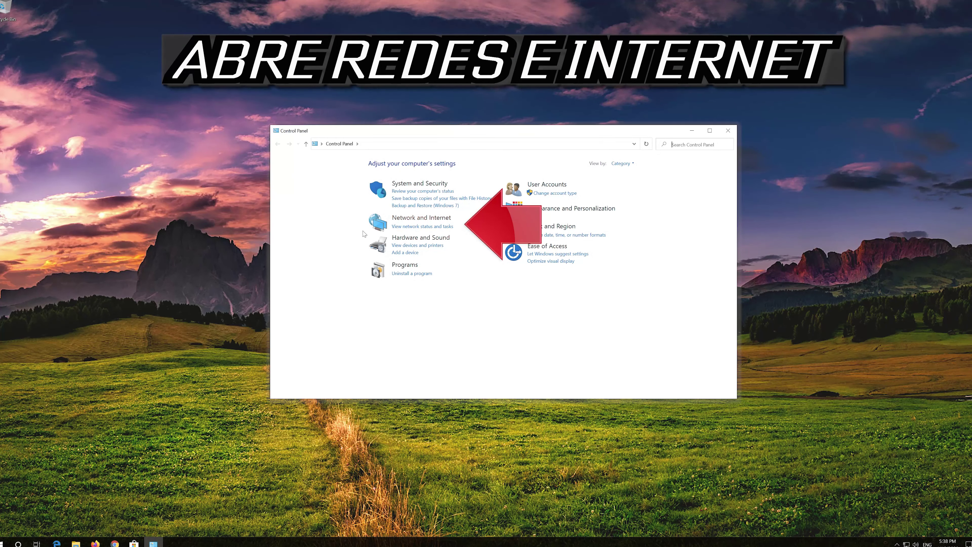
pyautogui.click(423, 218)
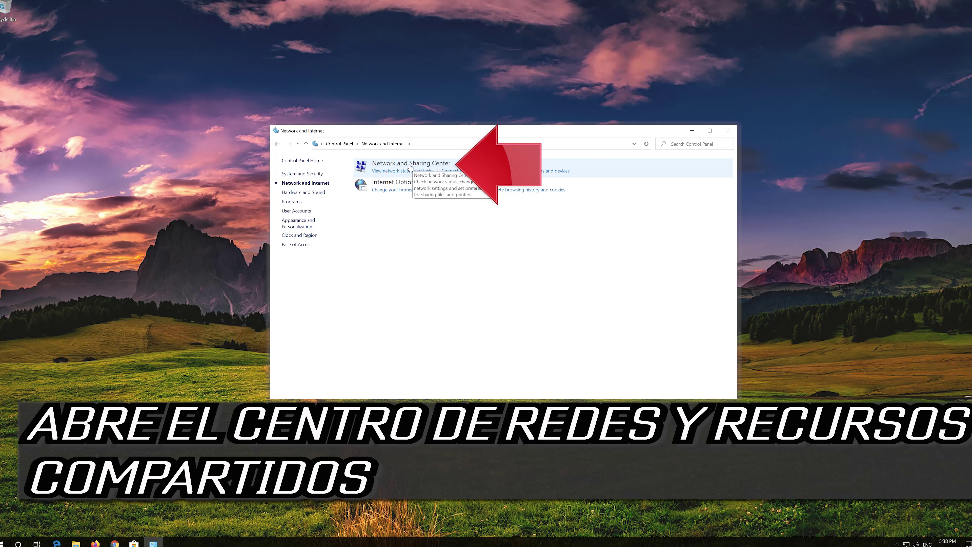
pyautogui.click(422, 164)
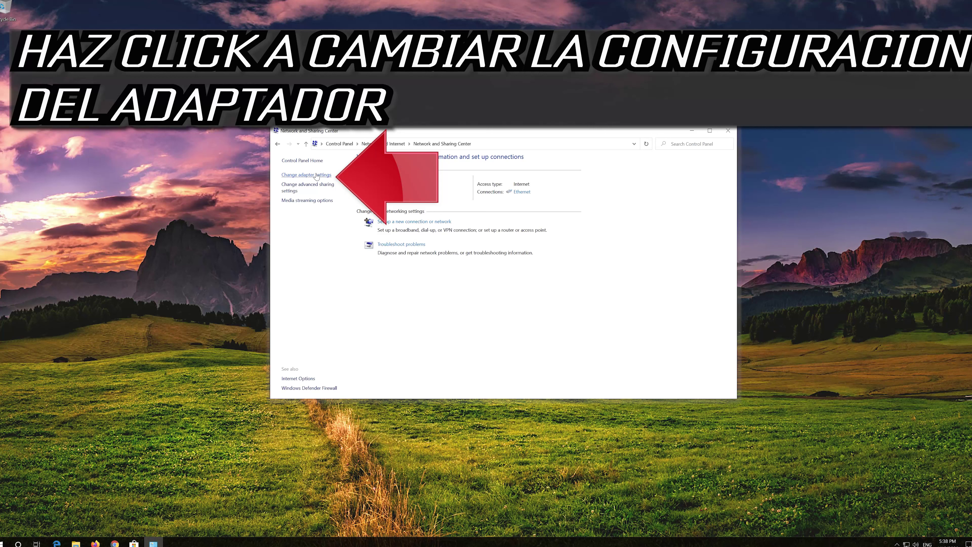
pyautogui.click(306, 175)
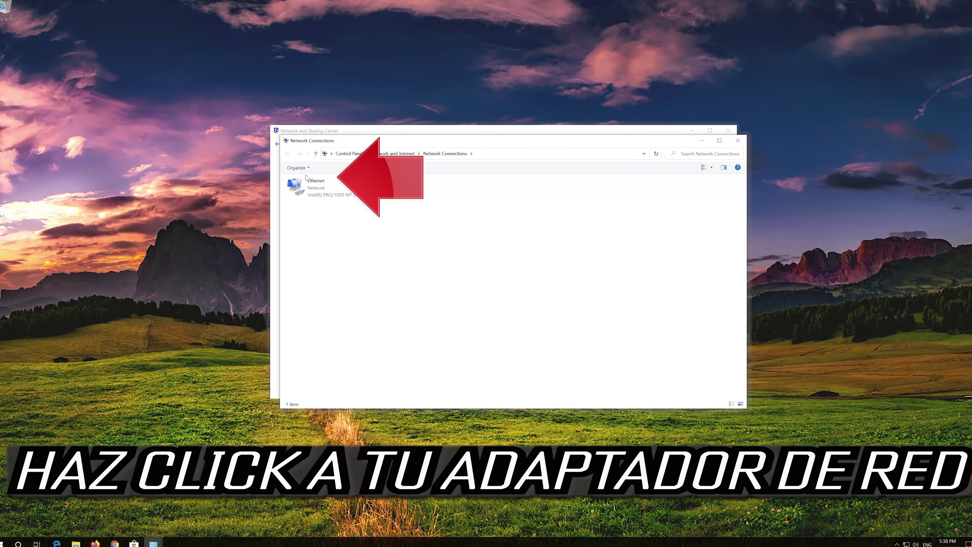
# Step: Open the Internet Protocol Version 4 (TCP/IPv4) properties of the Ethernet adapter
pyautogui.click(308, 182)
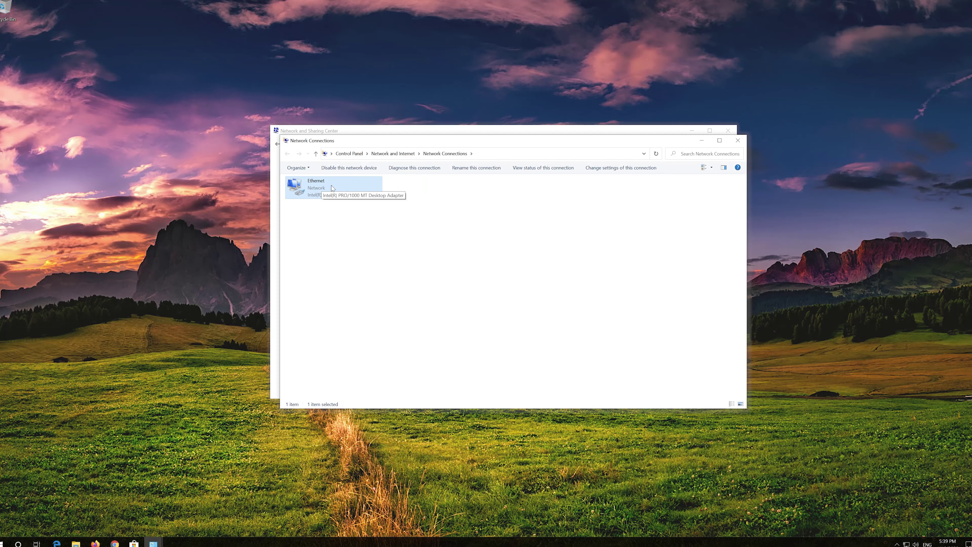
pyautogui.rightClick(332, 186)
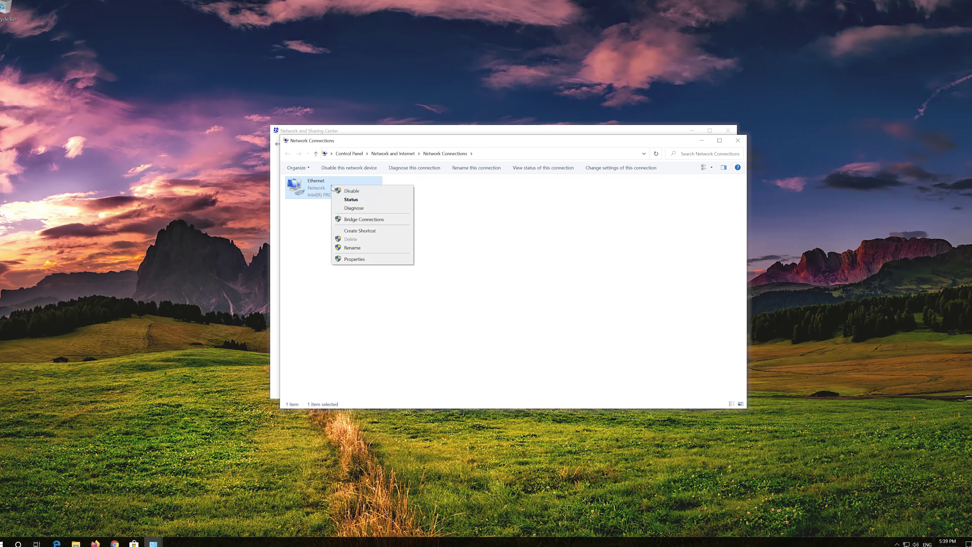
pyautogui.click(364, 259)
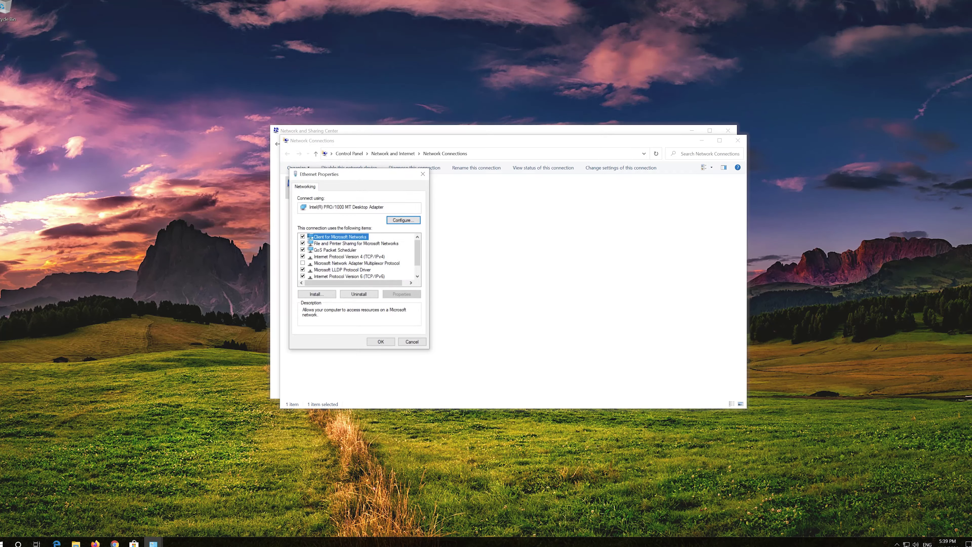
pyautogui.moveTo(359, 179); pyautogui.dragTo(512, 183)
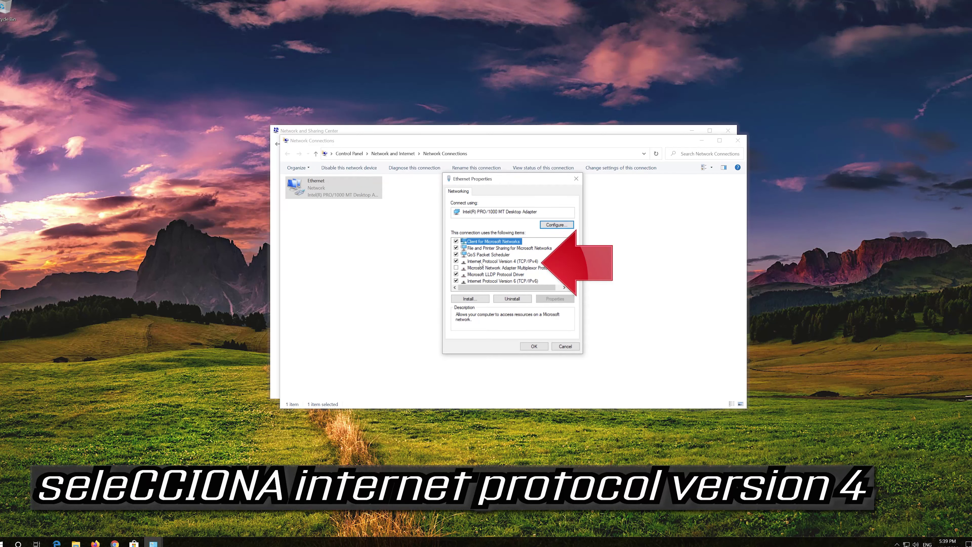
pyautogui.click(522, 262)
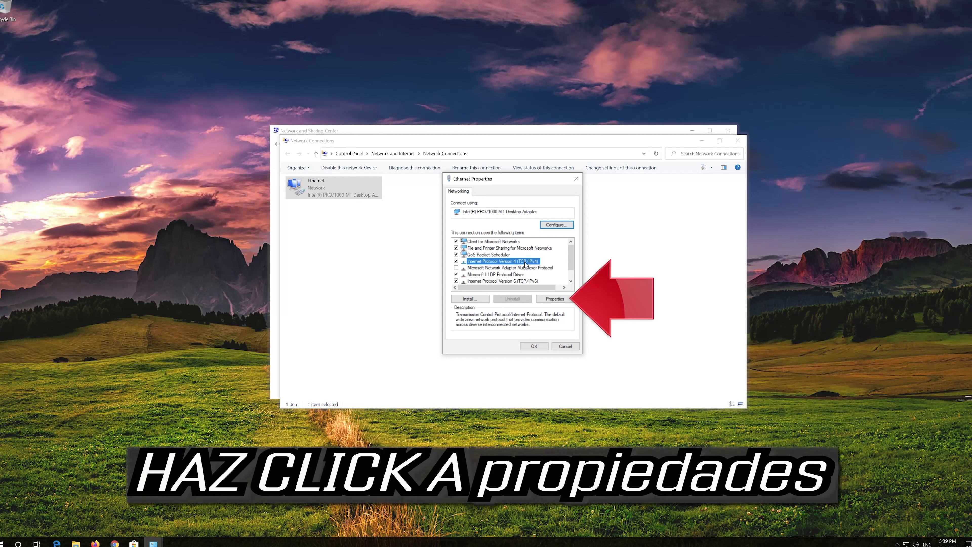
pyautogui.click(560, 299)
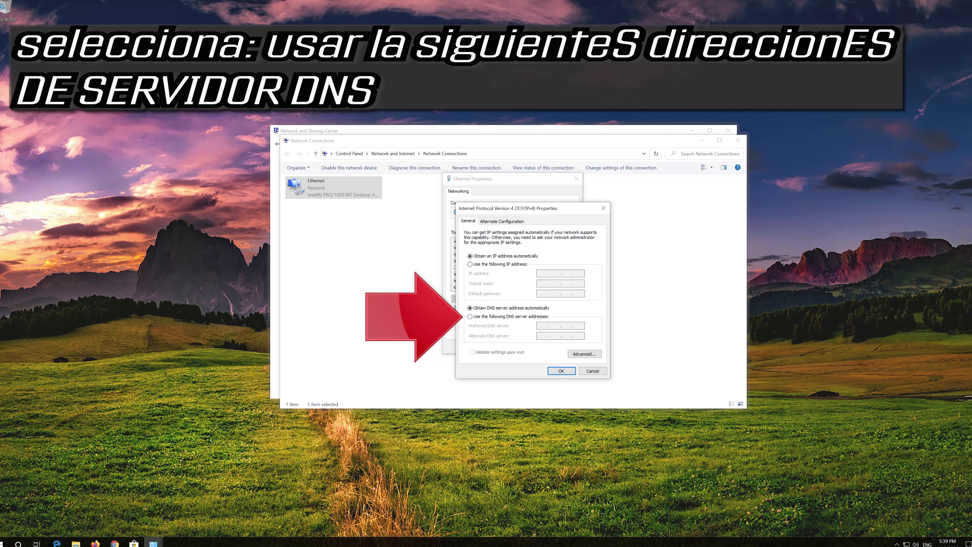
# Step: Set the preferred DNS server to 1.1.1.1 and the alternate to 1.0.0.1, and apply the adapter's properties
pyautogui.click(470, 317)
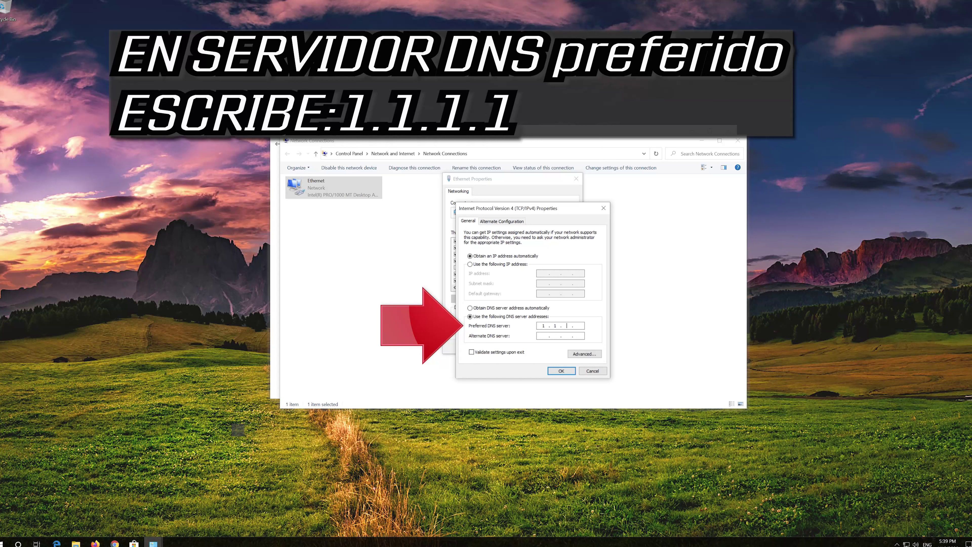
pyautogui.write('1.1.1.1')
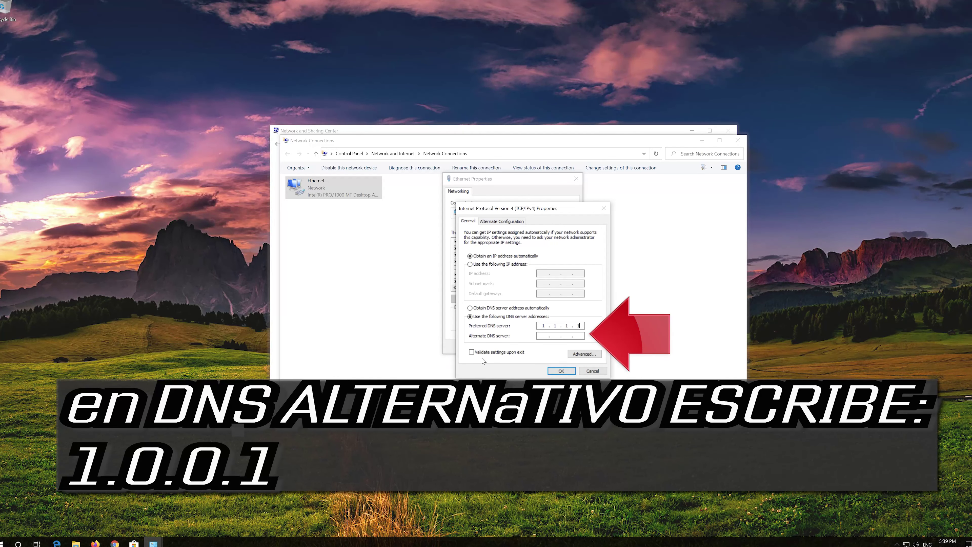
pyautogui.click(542, 335)
pyautogui.write('1.0.0.1')
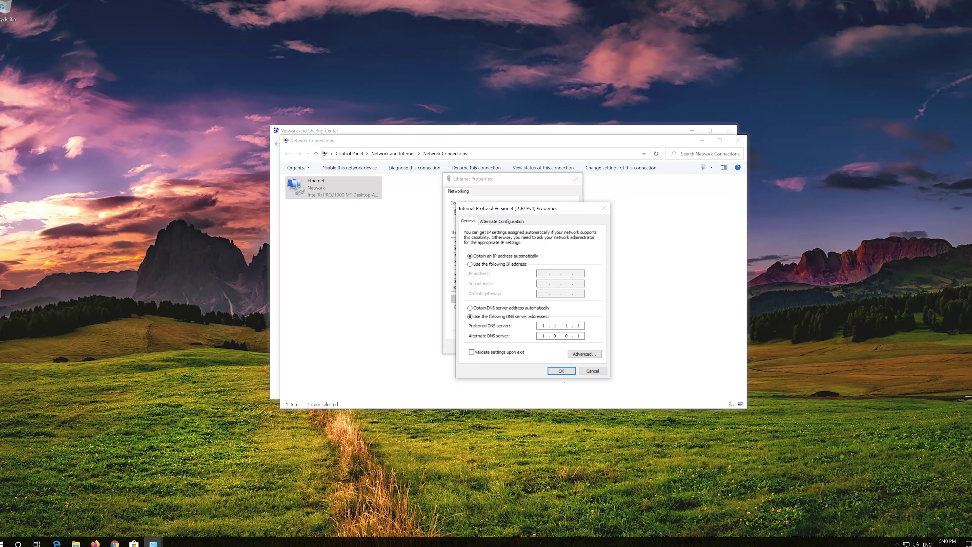
pyautogui.click(565, 372)
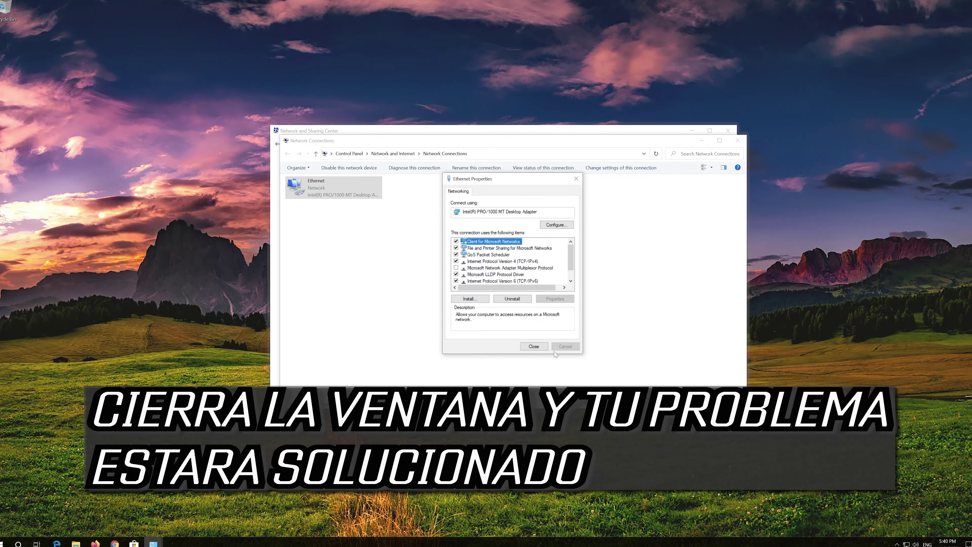
pyautogui.click(533, 348)
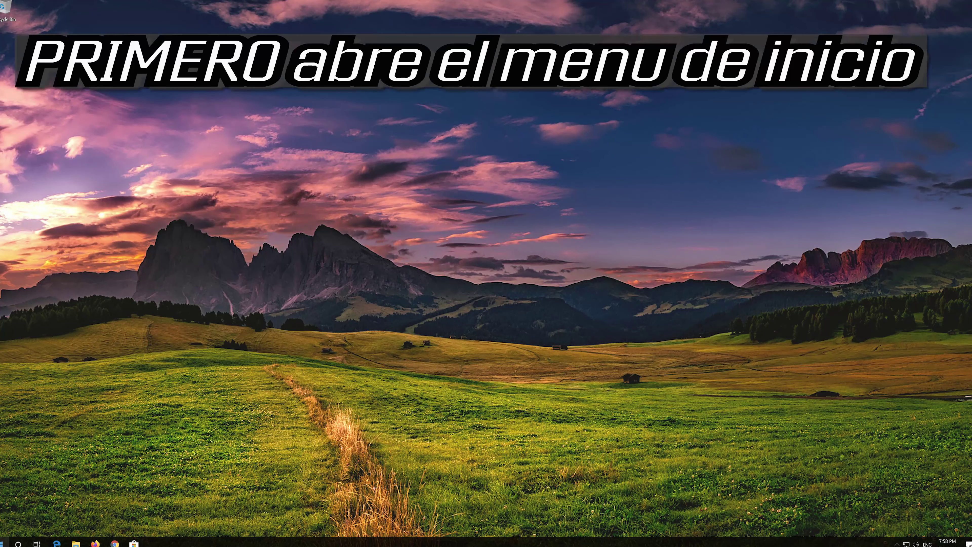
# Step: Open the Network & Internet category in Windows Settings
pyautogui.press('super')
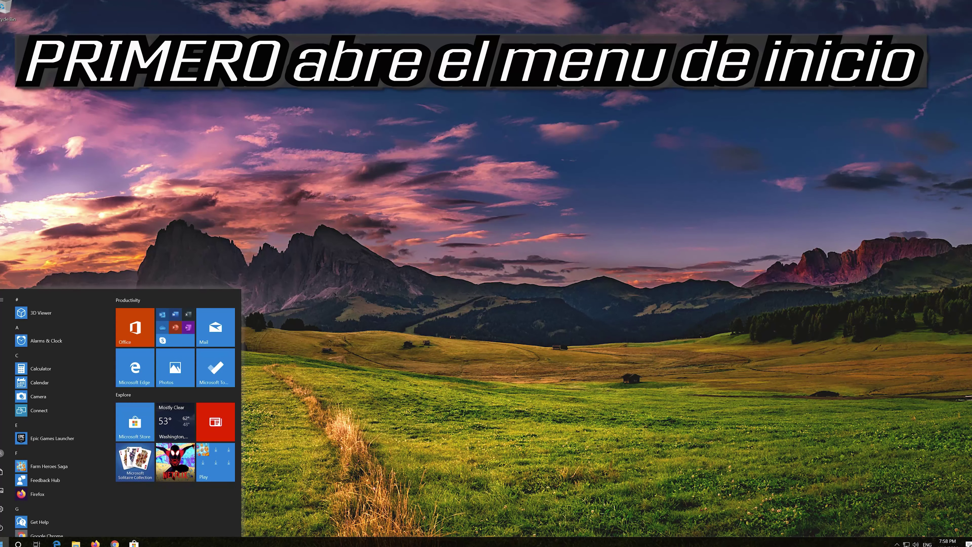
pyautogui.moveTo(11, 509)
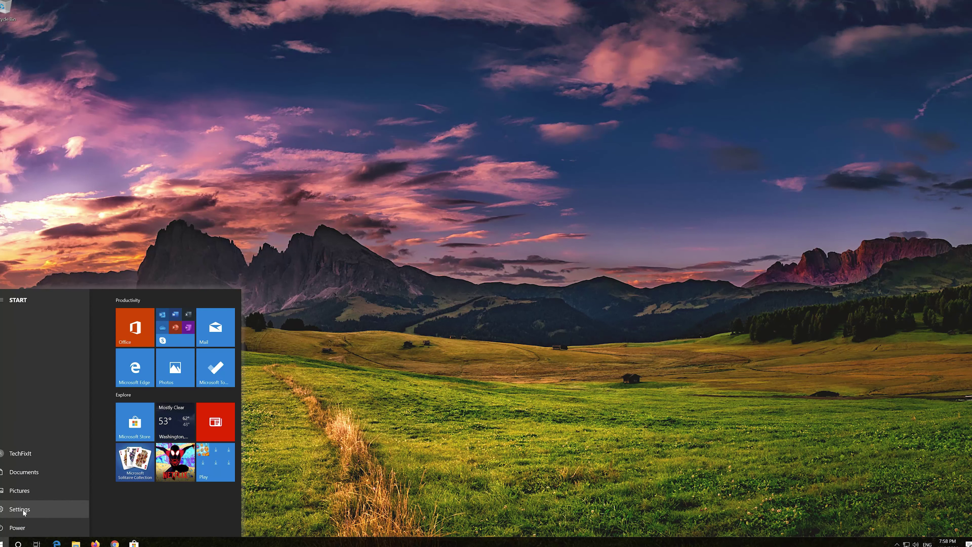
pyautogui.click(23, 510)
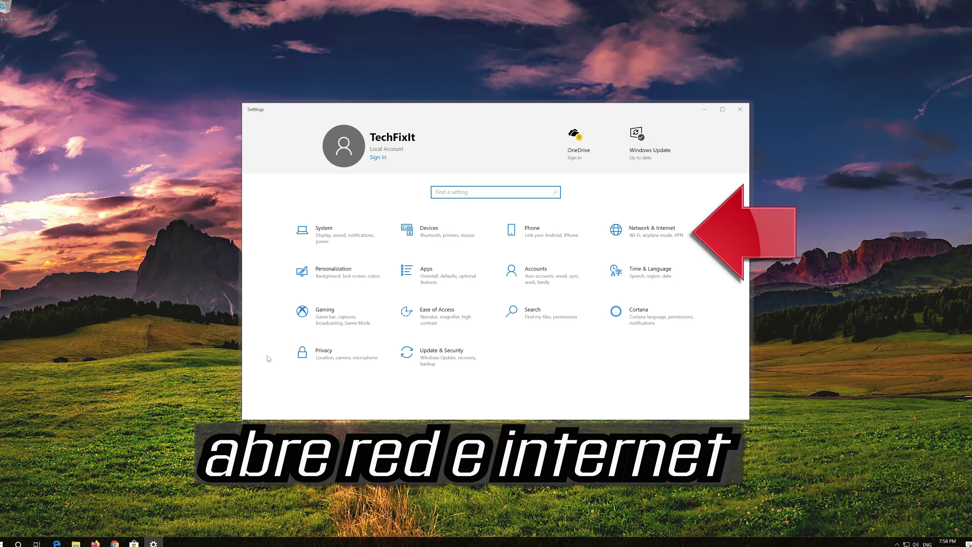
pyautogui.click(649, 235)
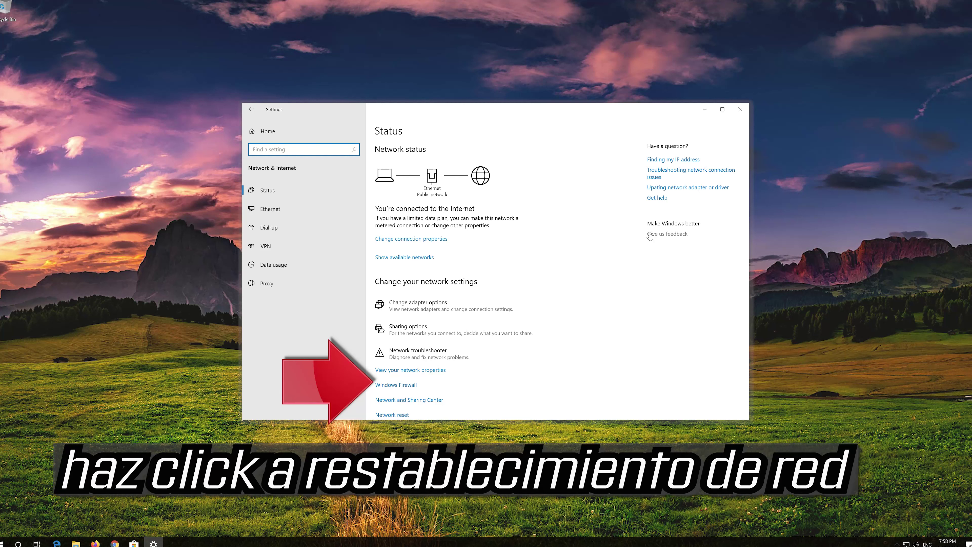
# Step: Run a Network reset of all network adapters and confirm resetting the network settings
pyautogui.scroll(-1, 468, 273)
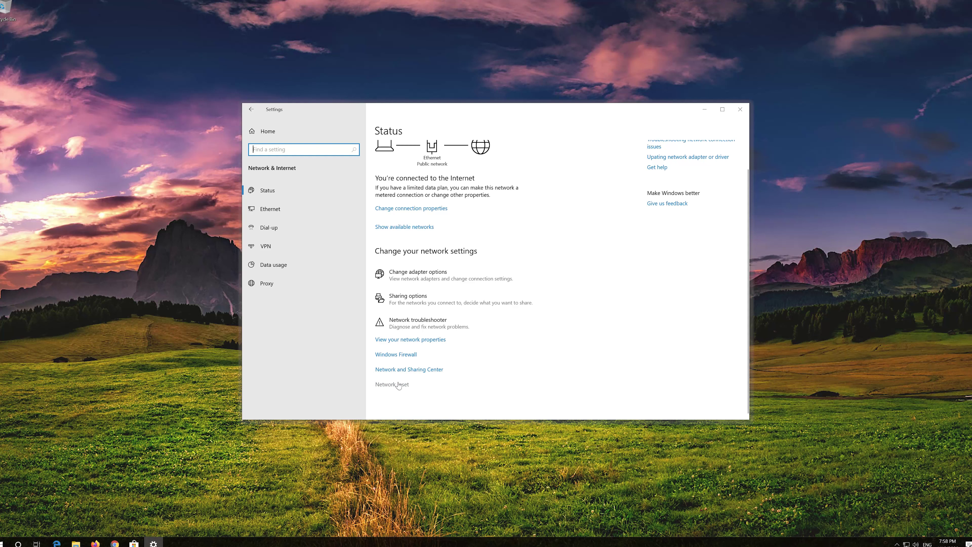
pyautogui.click(398, 384)
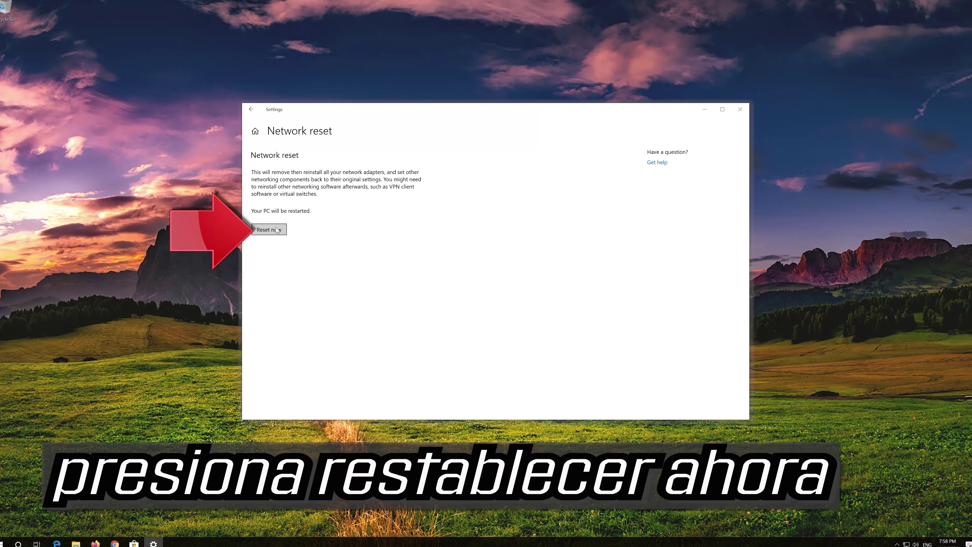
pyautogui.click(262, 232)
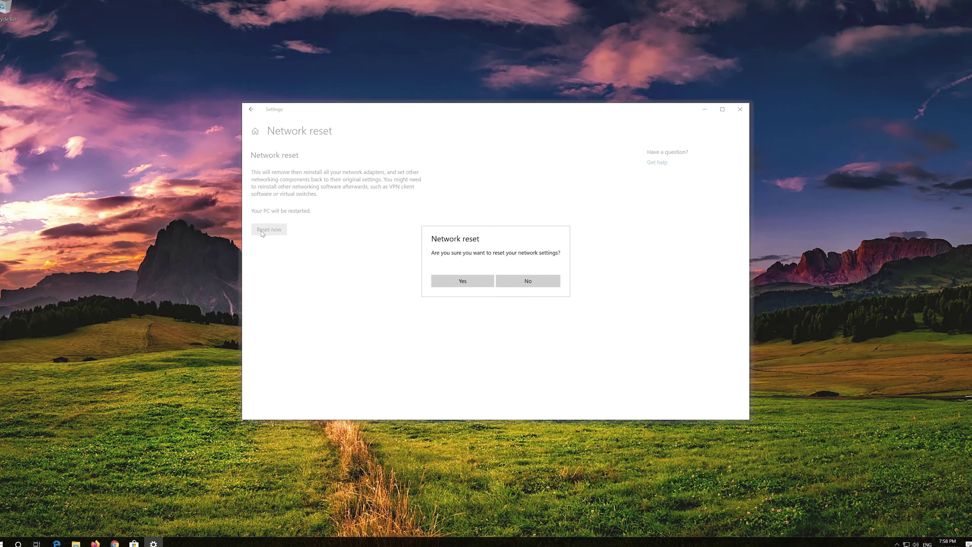
pyautogui.click(462, 282)
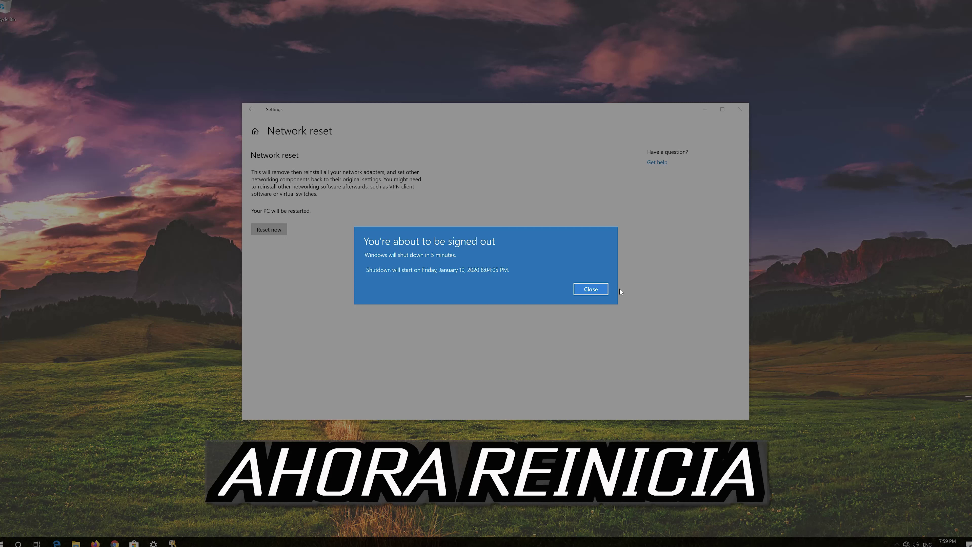
# Step: Dismiss the sign-out notice, restart the PC, and allow it to be discoverable by other devices on the network
pyautogui.click(605, 289)
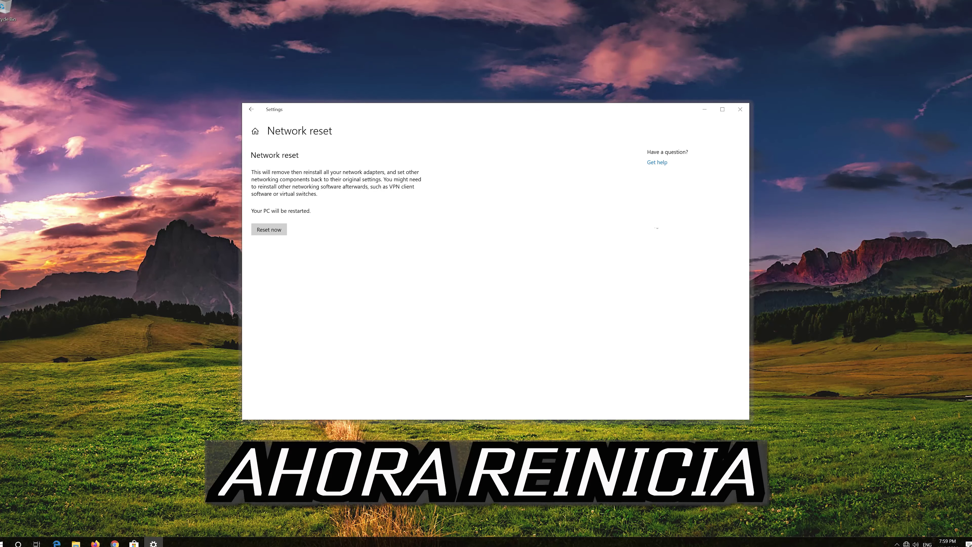
pyautogui.click(741, 109)
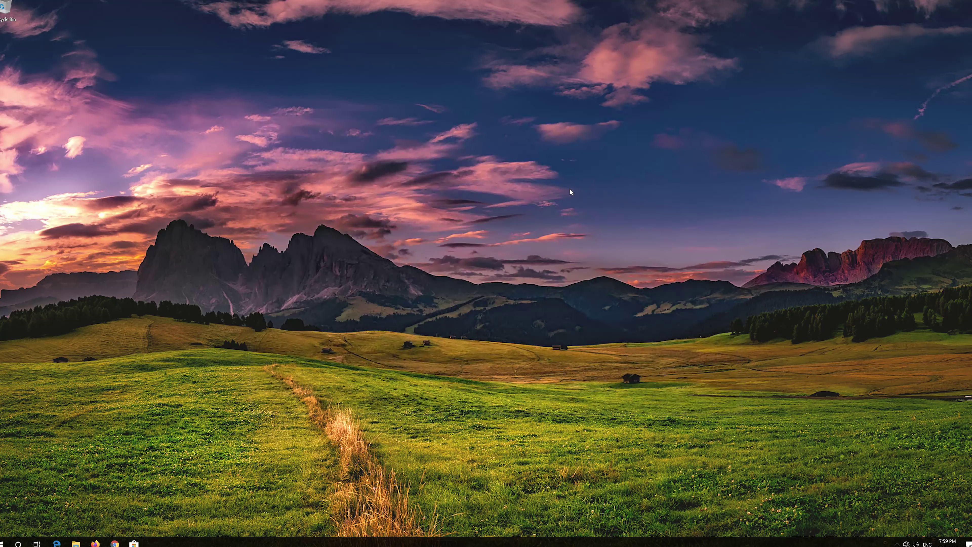
pyautogui.click(3, 542)
pyautogui.moveTo(4, 528)
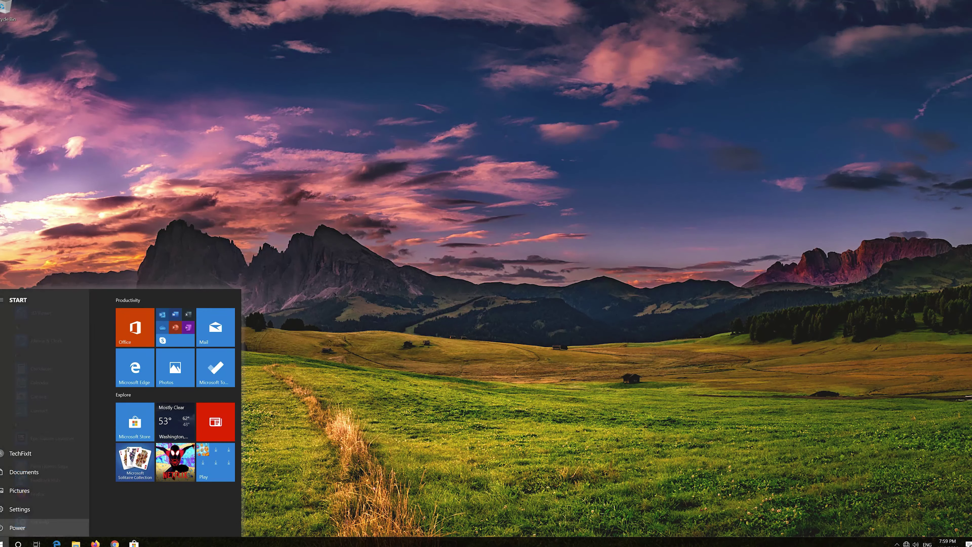
pyautogui.click(3, 527)
pyautogui.click(11, 507)
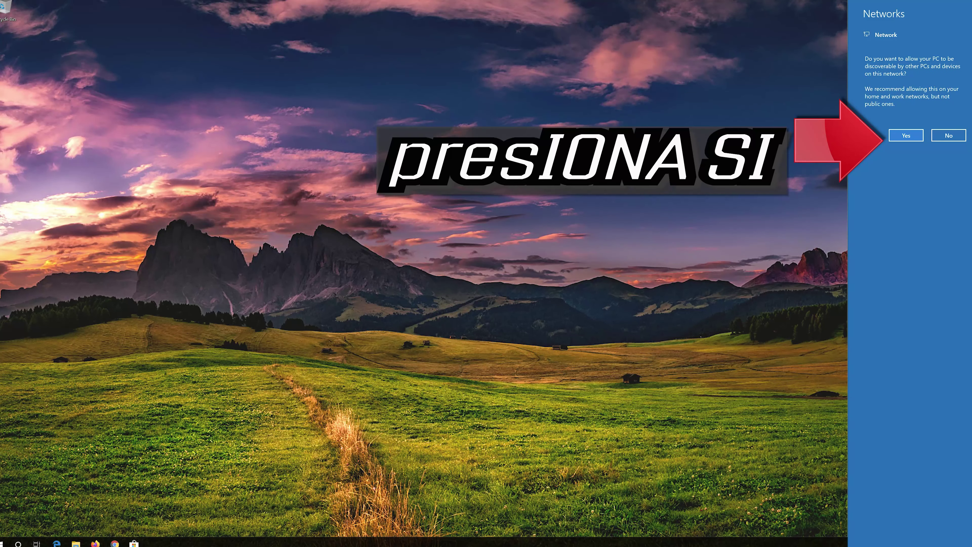
pyautogui.click(903, 139)
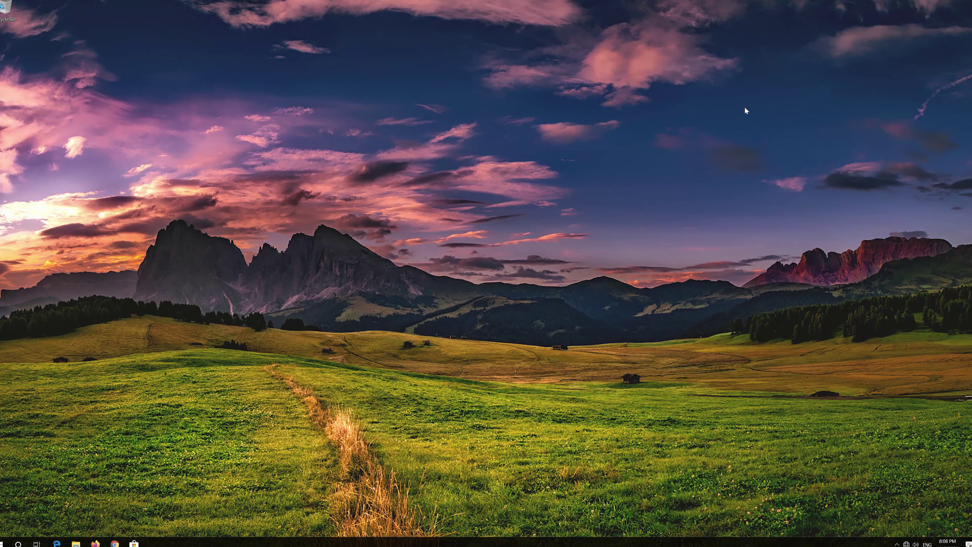
# Step: Open the Troubleshoot page of Update & Security in Windows Settings
pyautogui.press('super')
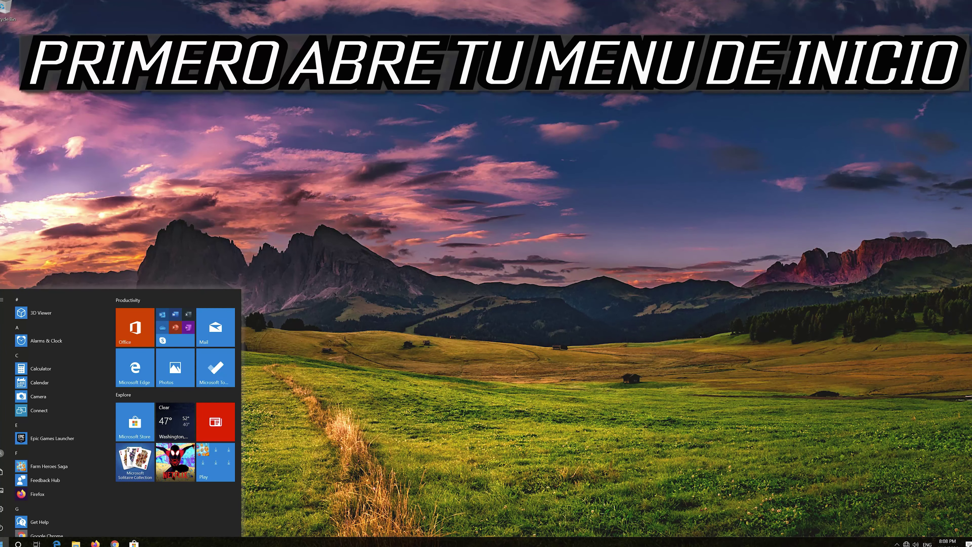
pyautogui.moveTo(13, 512)
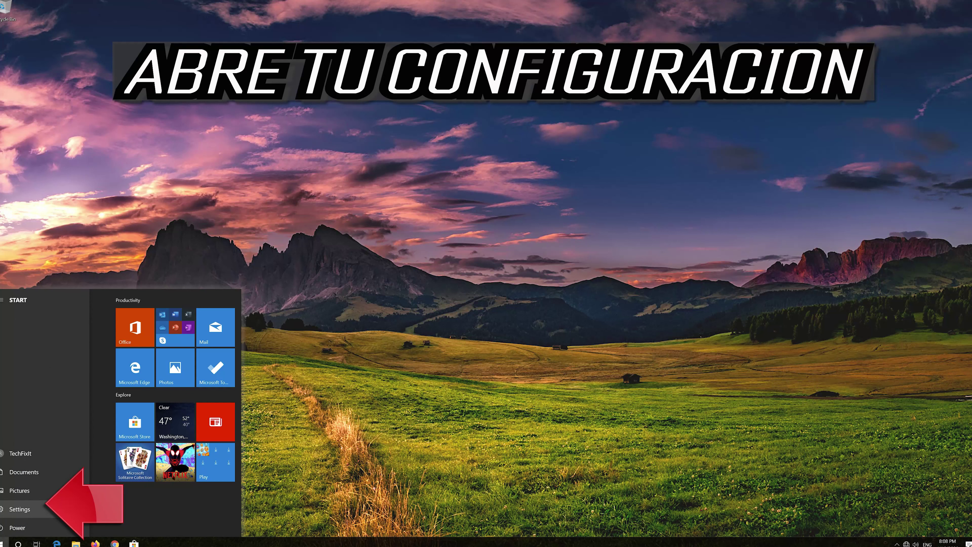
pyautogui.click(58, 509)
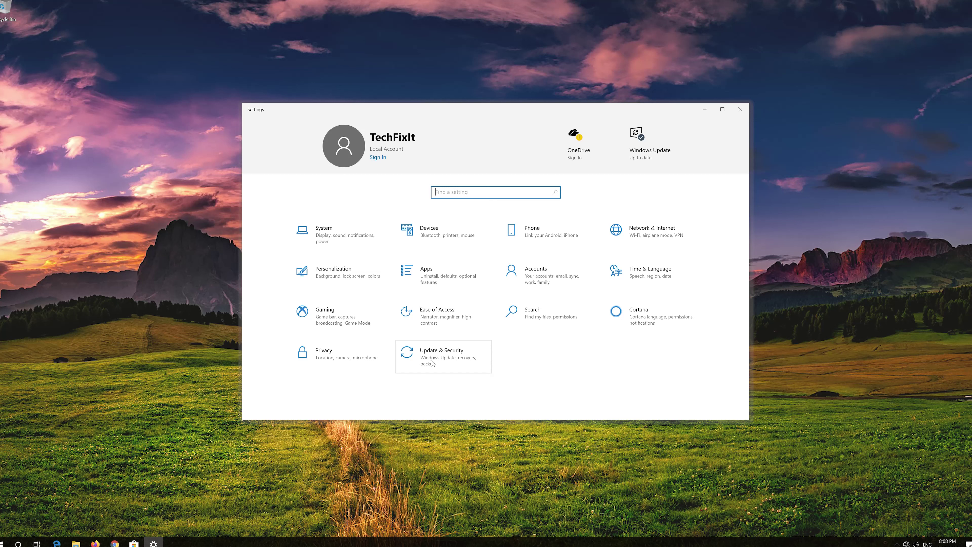
pyautogui.click(432, 363)
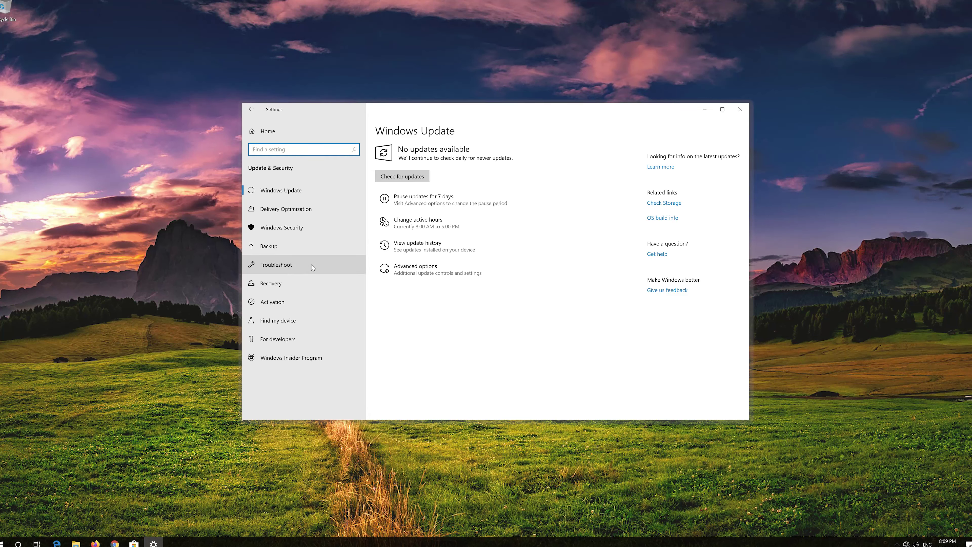
pyautogui.click(313, 268)
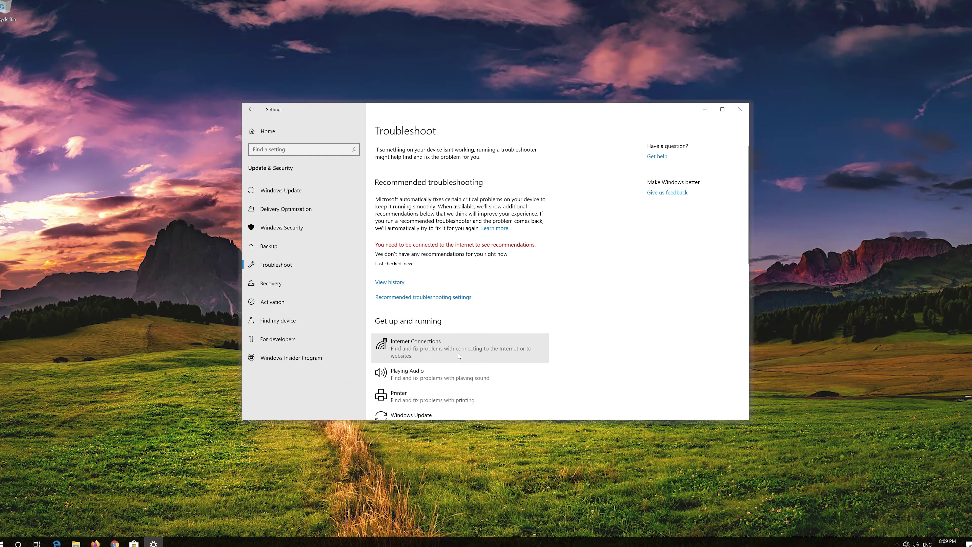
# Step: Run the Internet Connections troubleshooter on the connection to the Internet, try the repairs as an administrator, and close the troubleshooter and Settings
pyautogui.click(457, 356)
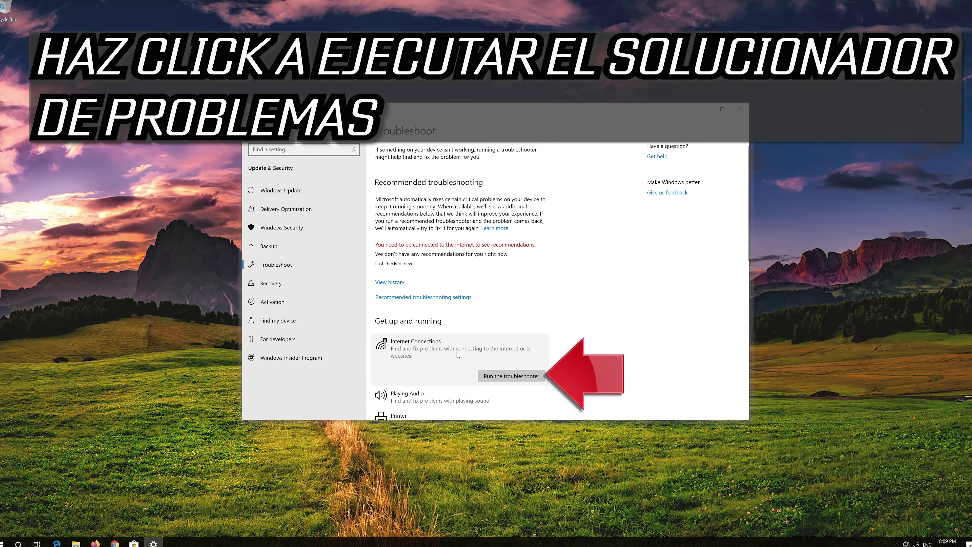
pyautogui.click(513, 374)
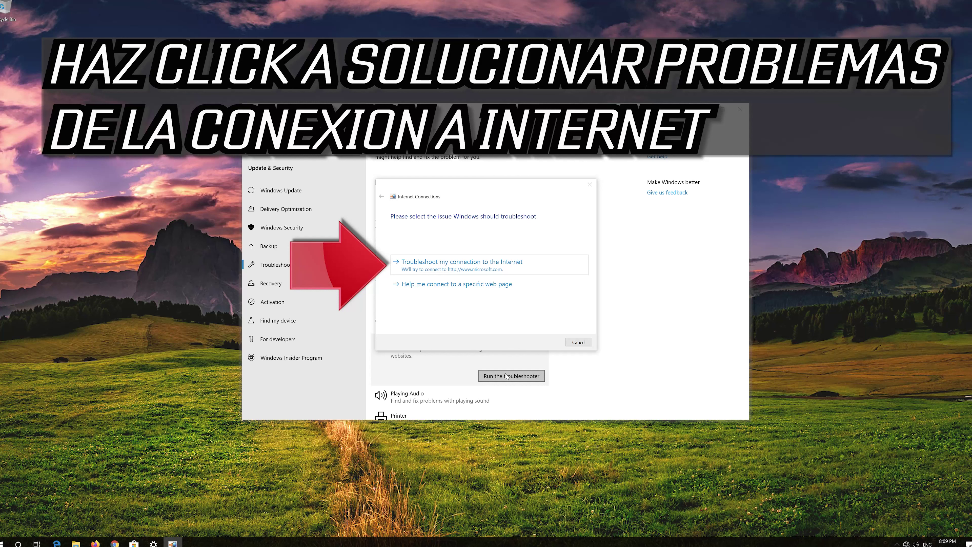
pyautogui.click(501, 270)
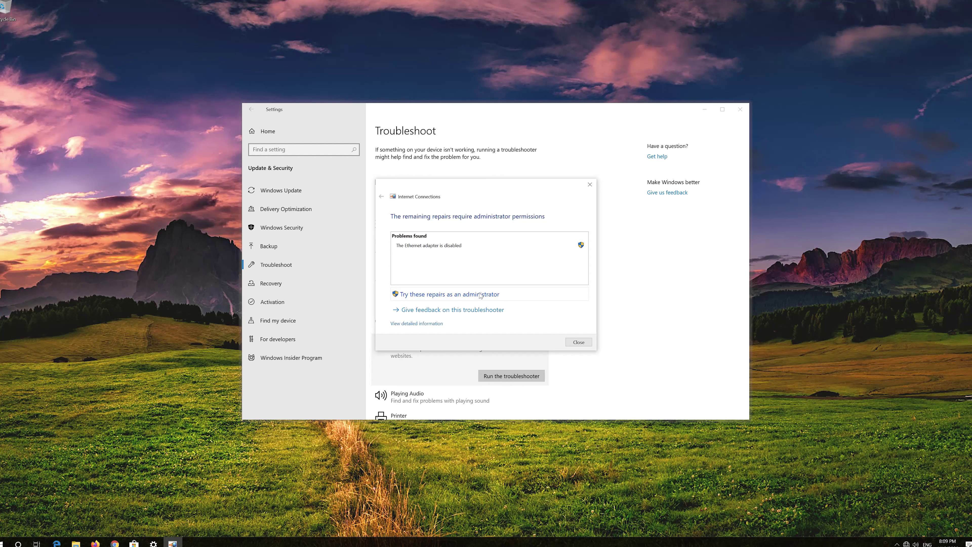
pyautogui.click(484, 294)
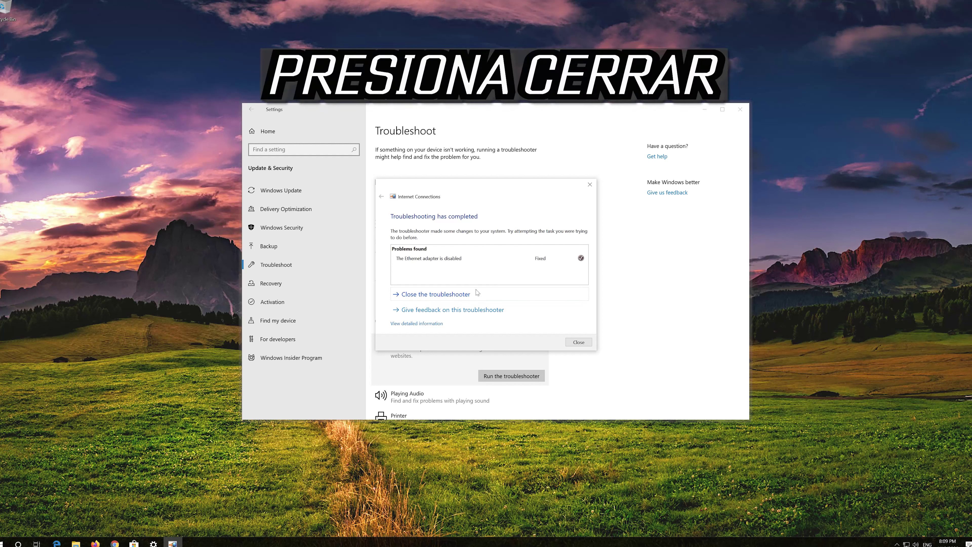
pyautogui.click(485, 298)
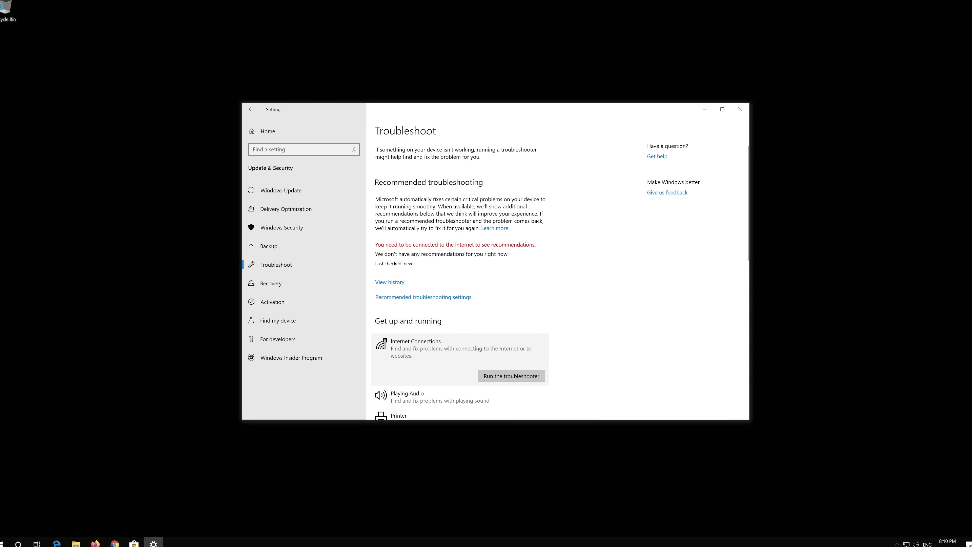
pyautogui.click(736, 109)
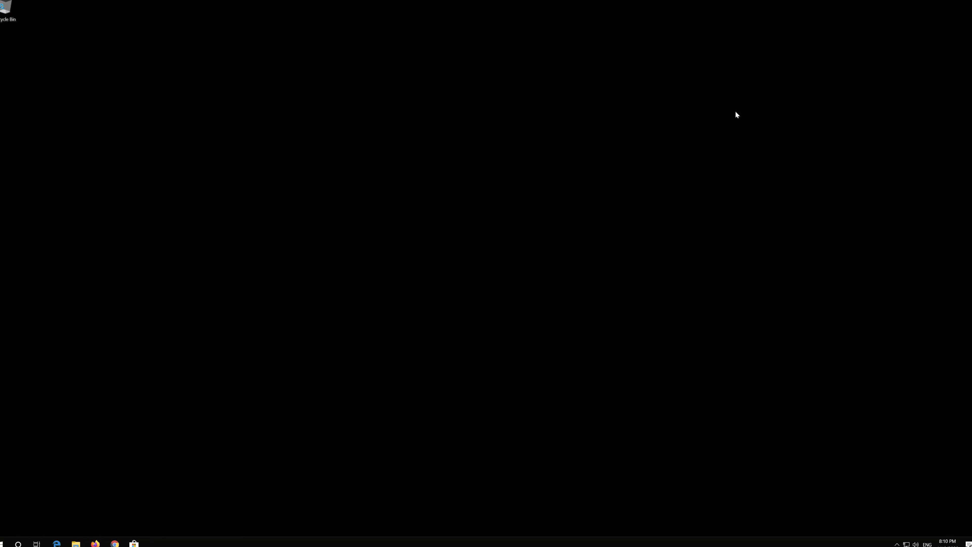